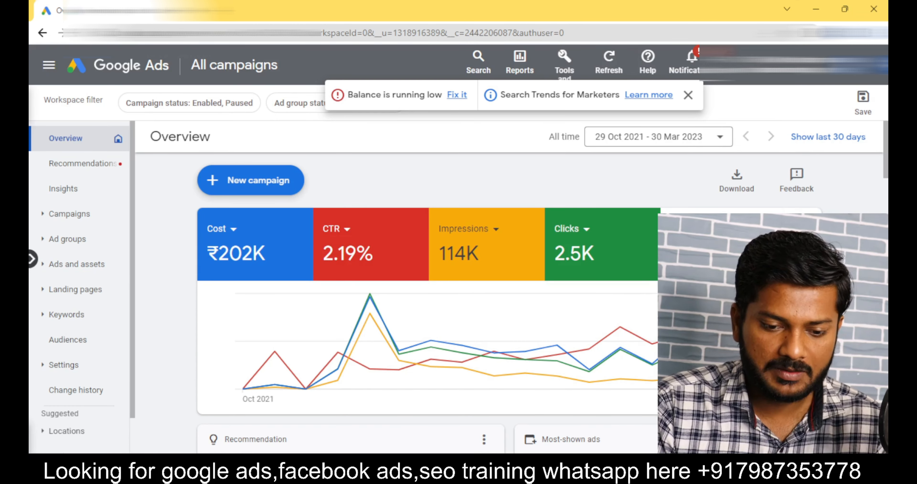
Step: Open the seasonality adjustments in the bid strategies' advanced controls and read the description of when to use them
click(554, 463)
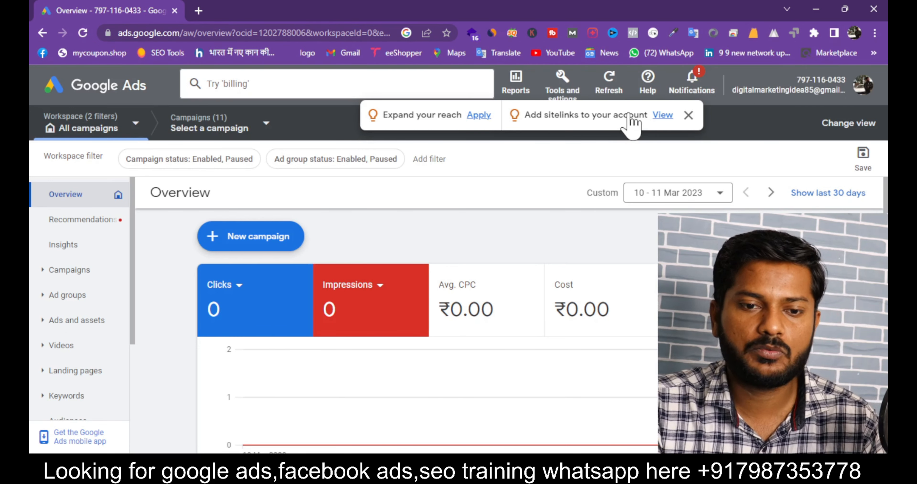
click(689, 115)
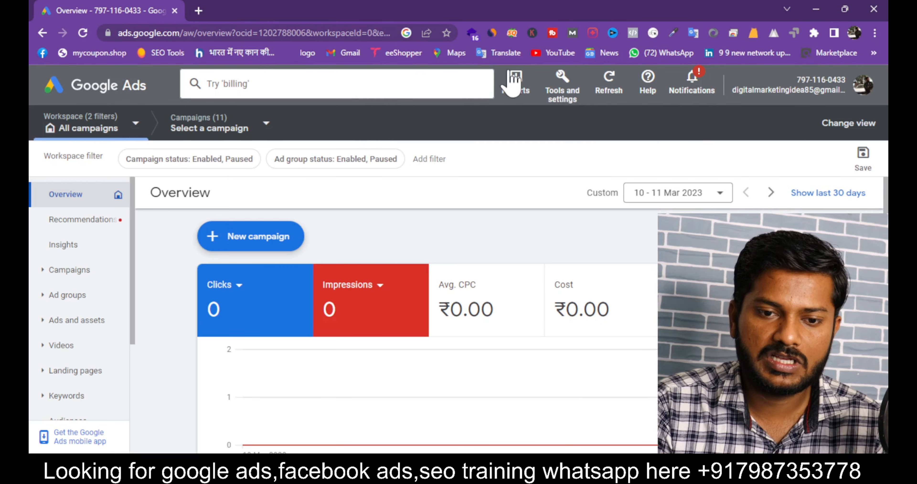
click(568, 104)
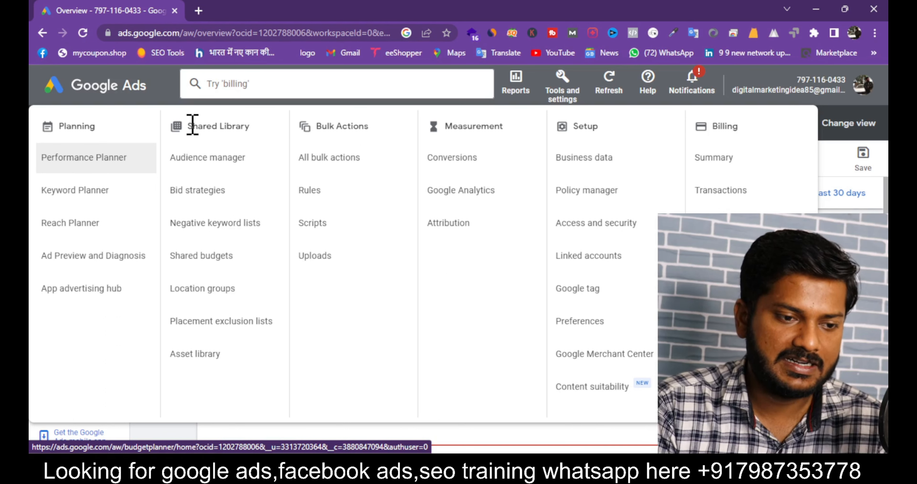
drag(188, 126, 245, 126)
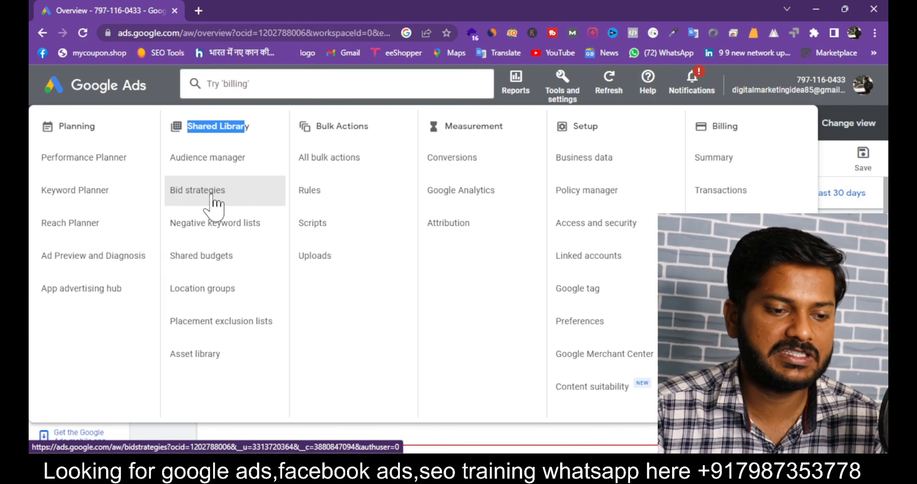
click(218, 202)
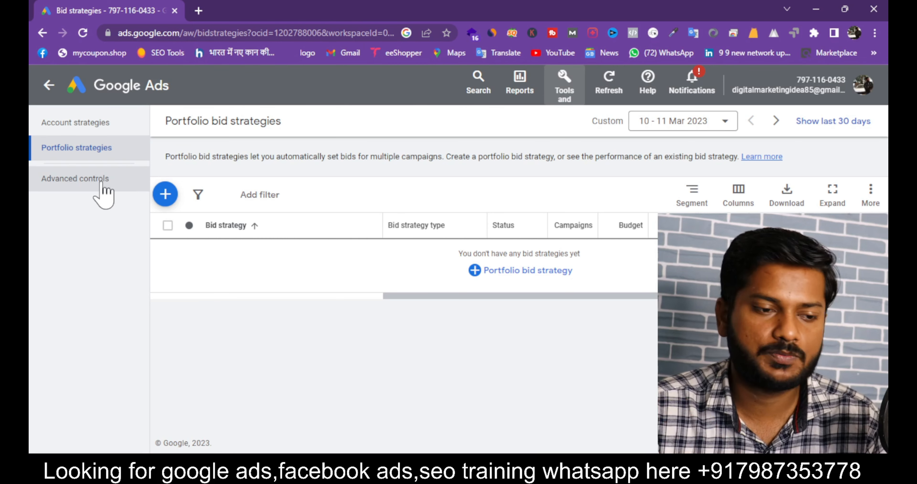
click(91, 185)
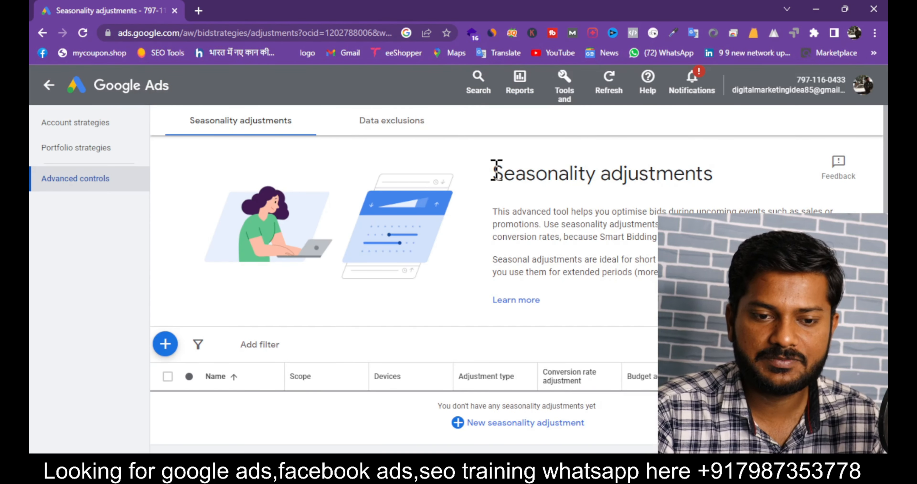
drag(494, 171, 723, 176)
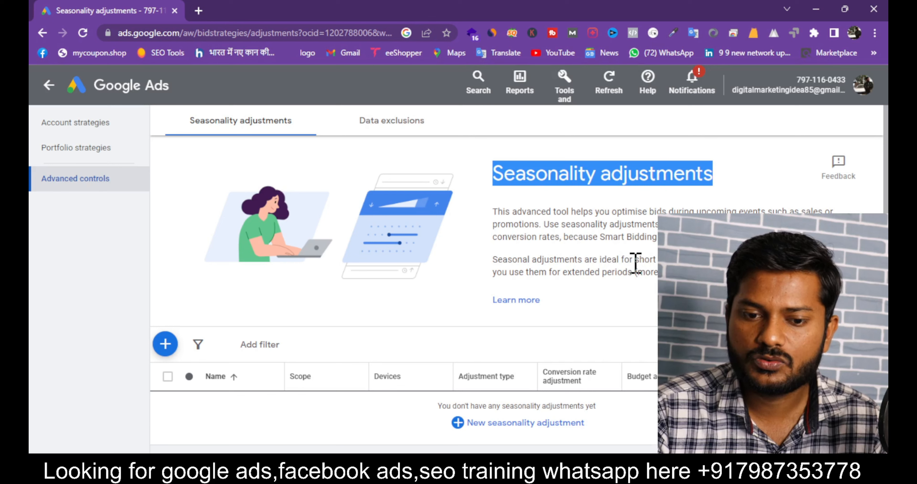
double_click(644, 259)
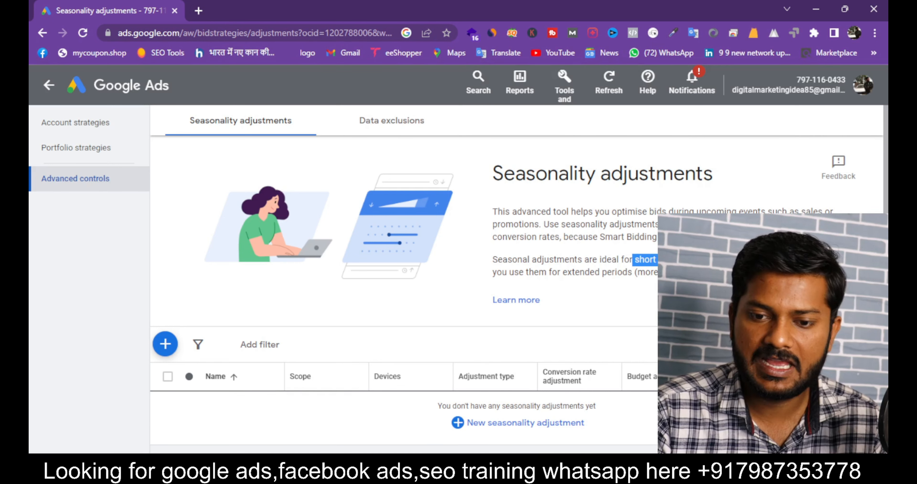
double_click(647, 271)
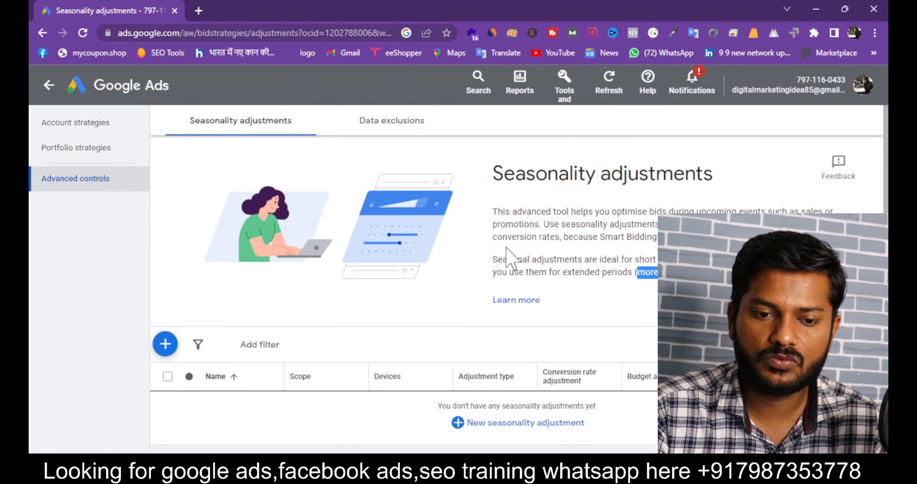
drag(493, 237, 559, 241)
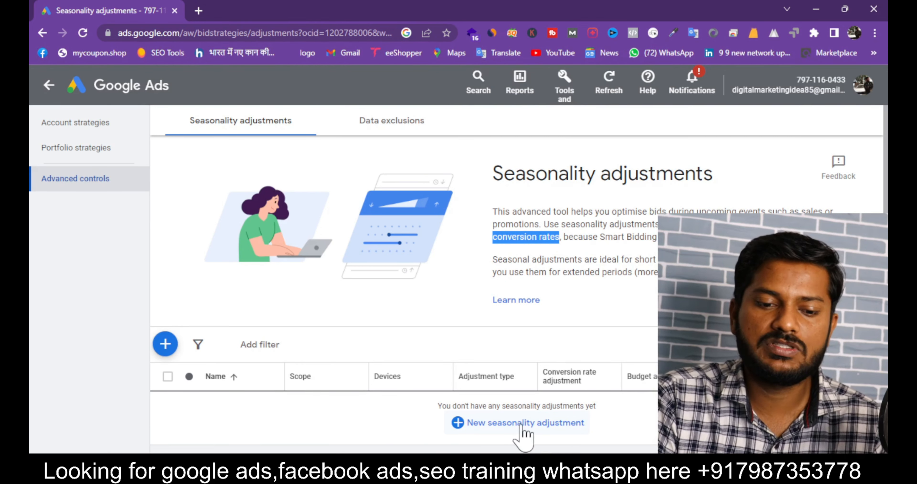
Step: Start a new seasonality adjustment with the Conversion rate adjustment type and name it "demo"
click(542, 427)
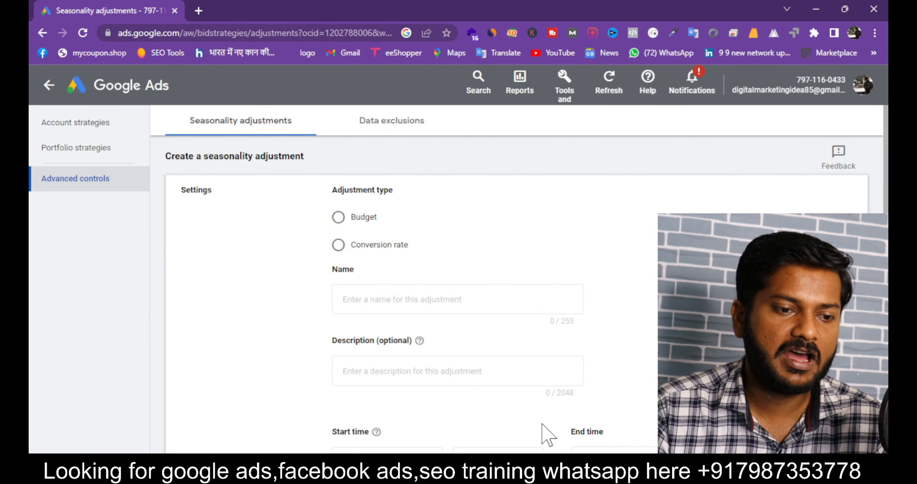
click(338, 247)
click(396, 298)
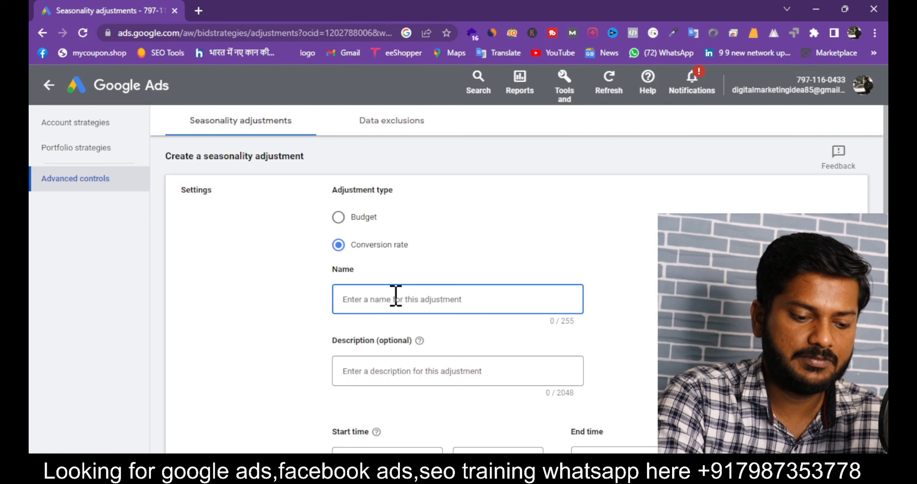
text(dwemo)
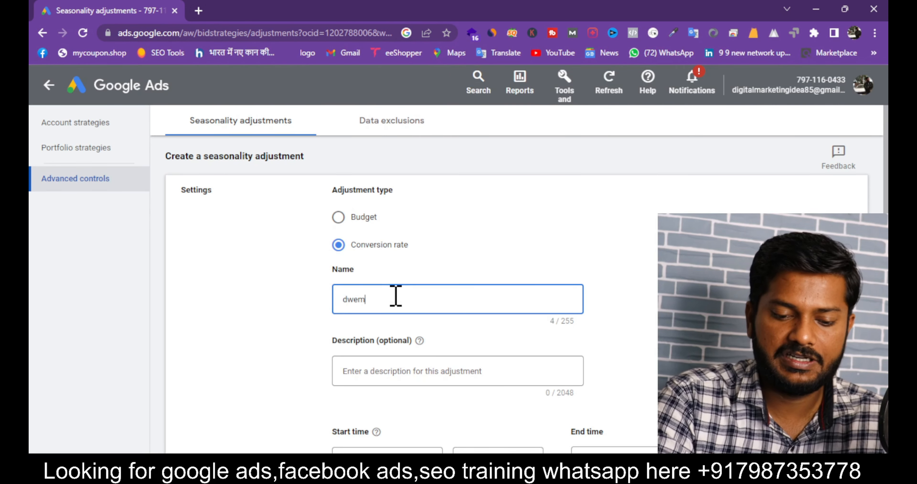
key(BackSpace)
key(BackSpace)
key(BackSpace)
key(BackSpace)
key(BackSpace)
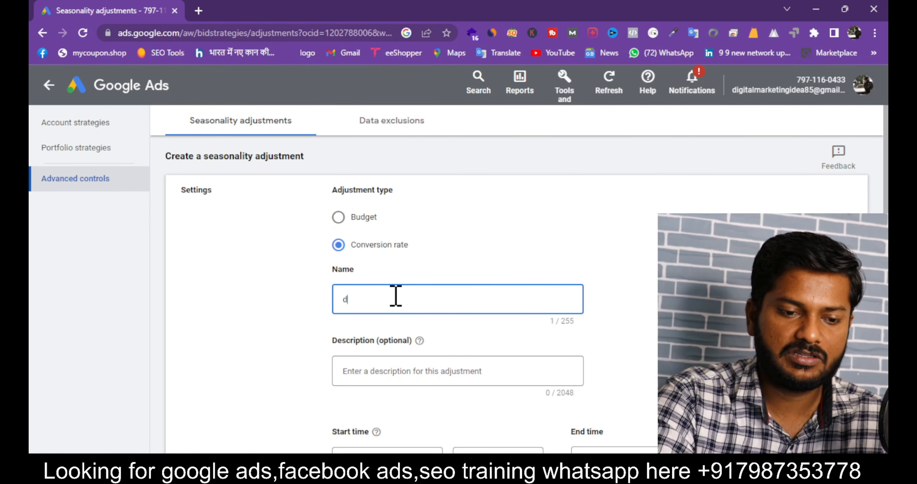
text(emo)
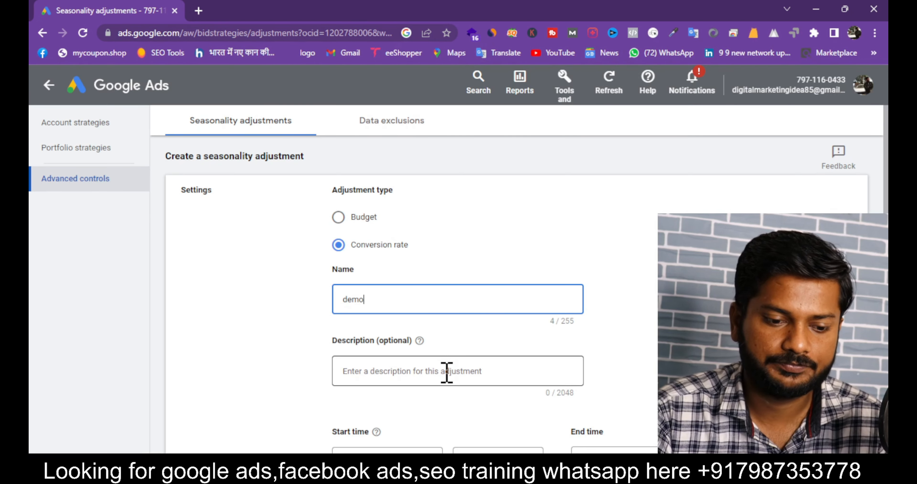
Step: Set the adjustment's start date to 30 Mar 2023 and its end date to 5 Apr 2023
scroll(447, 374, down, 5)
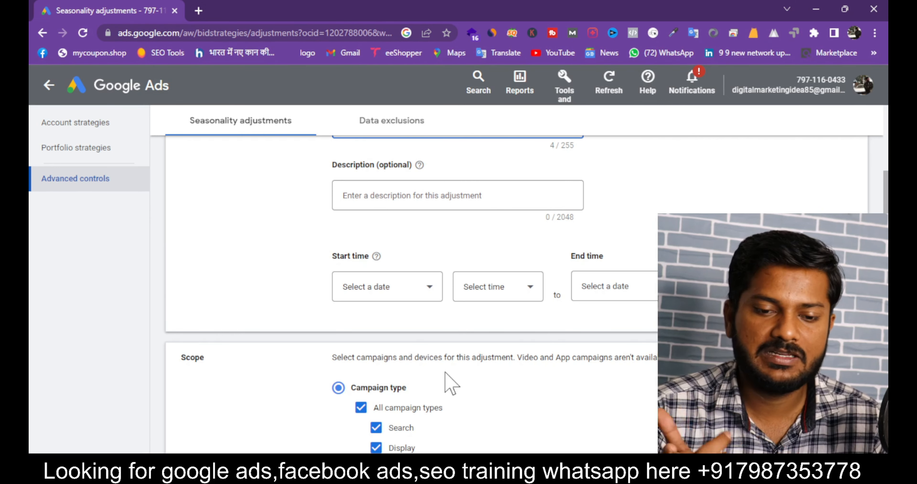
click(417, 301)
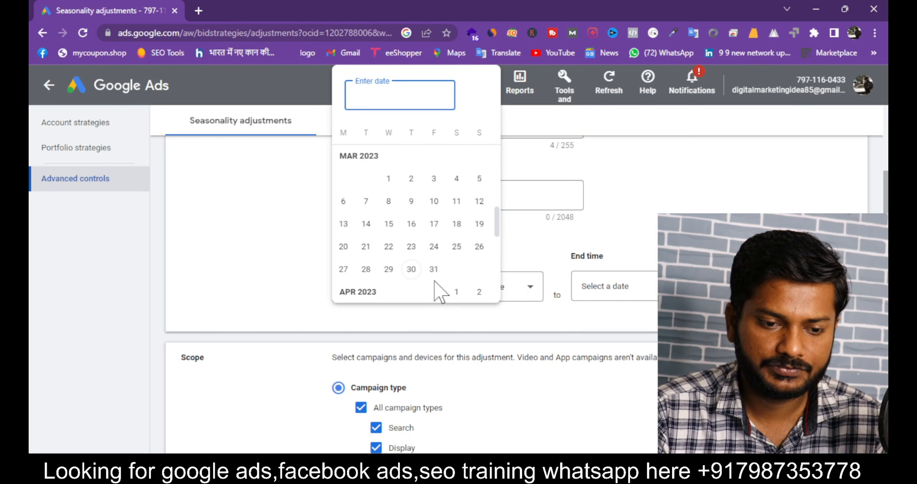
click(416, 274)
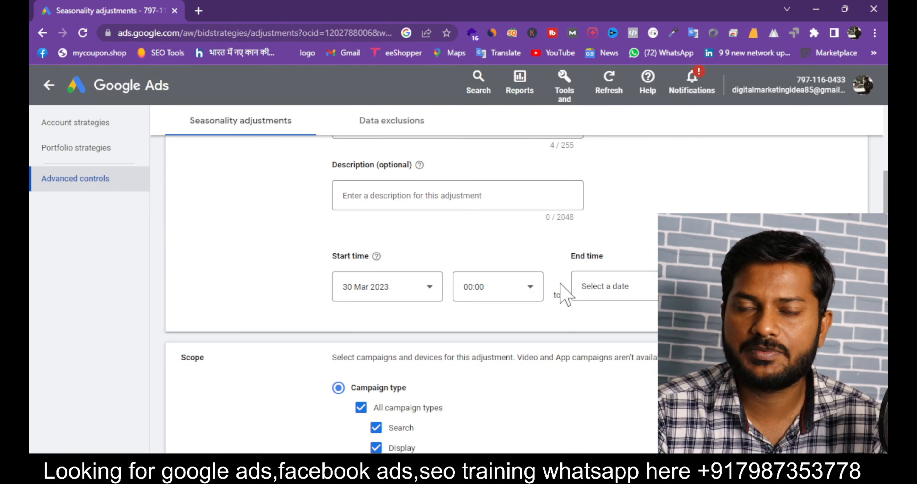
click(595, 287)
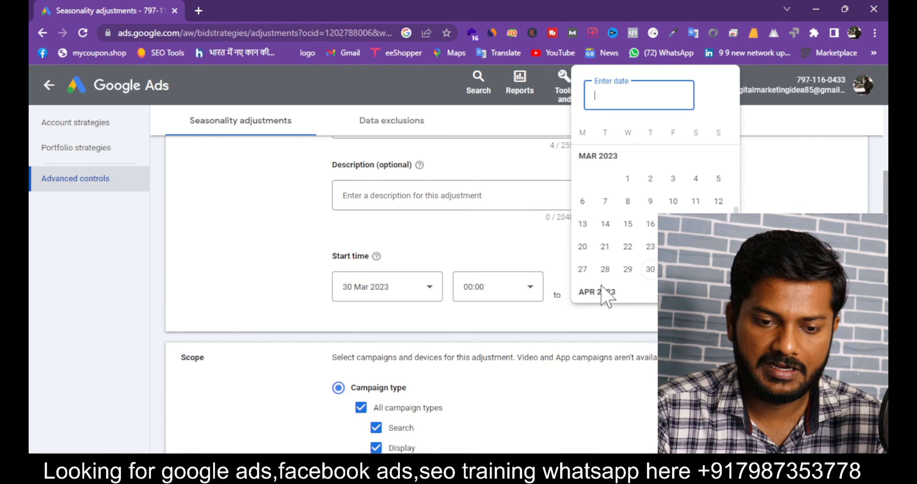
scroll(655, 186, down, 2)
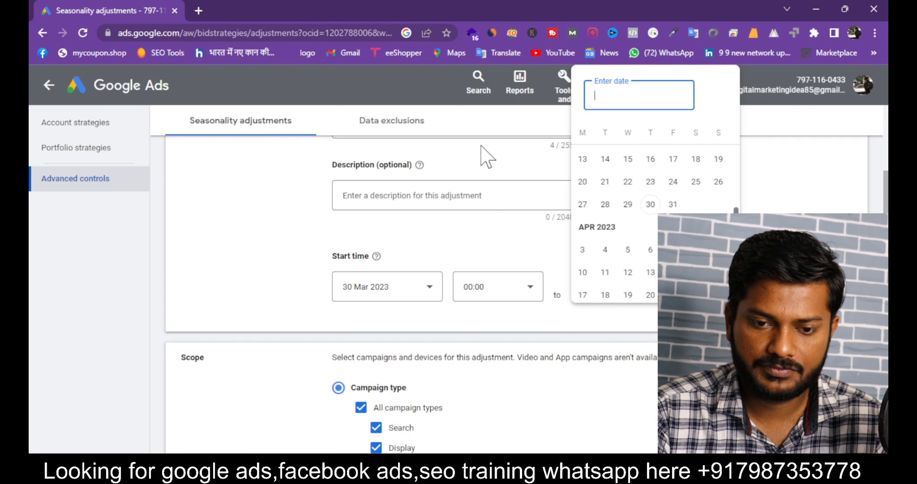
click(627, 251)
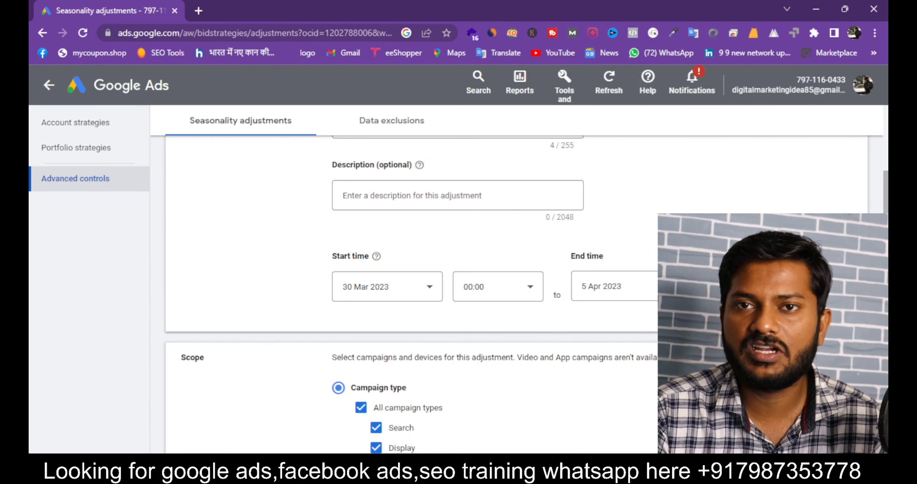
click(737, 287)
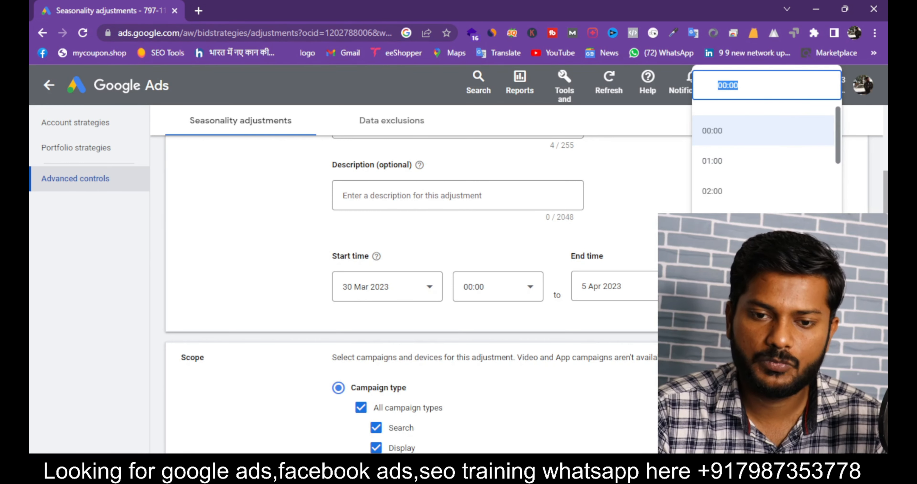
click(737, 285)
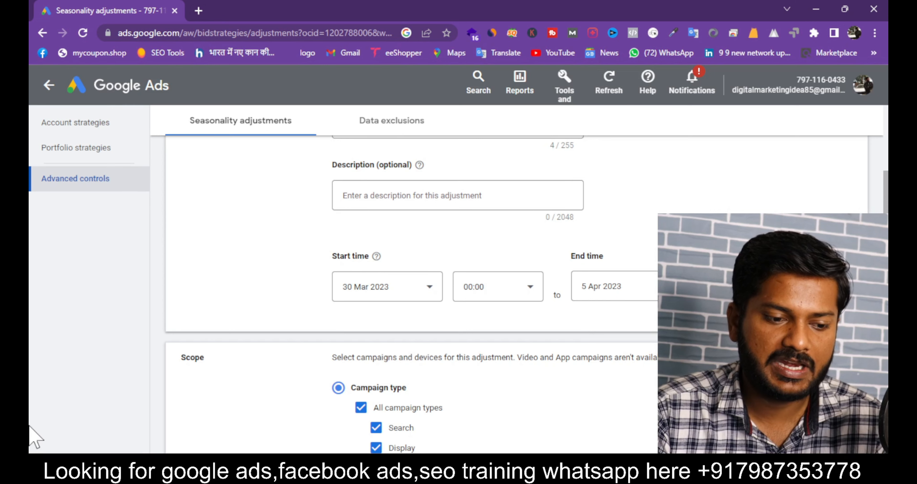
Step: Limit the adjustment's scope to Search campaigns by excluding Display, Shopping and Performance Max, and read the scope note
scroll(278, 389, down, 5)
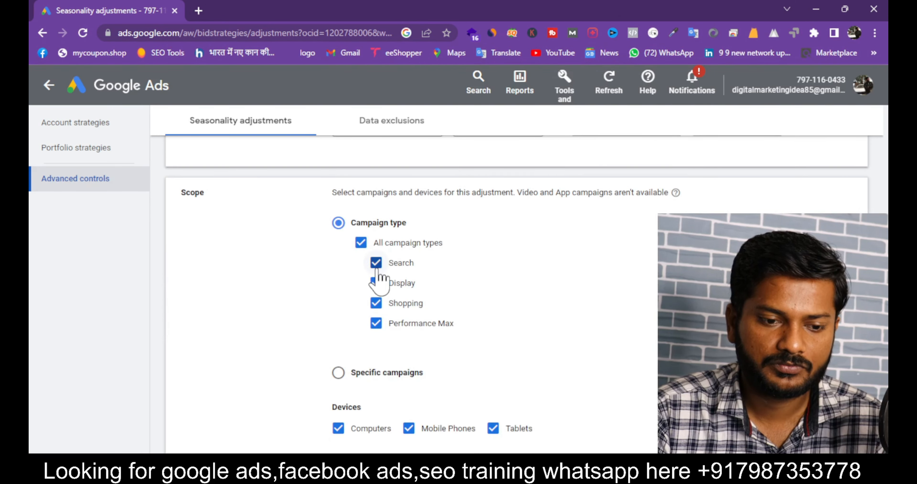
click(376, 283)
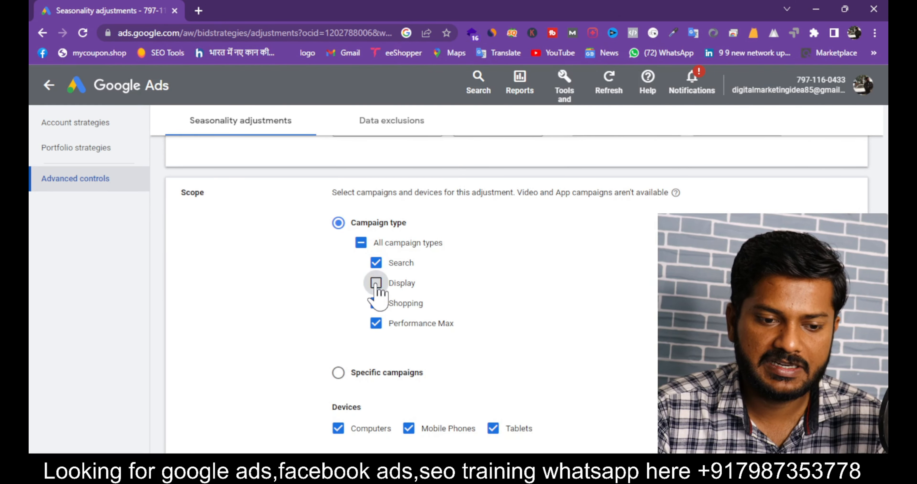
click(376, 303)
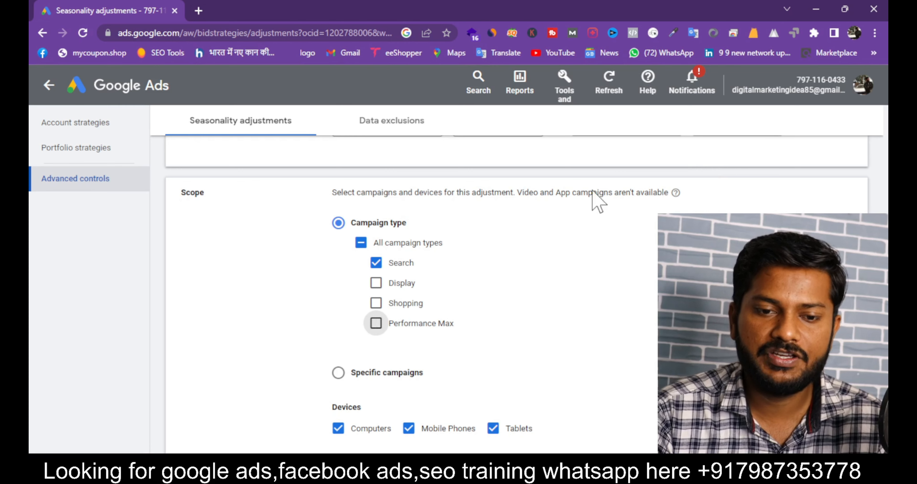
drag(541, 192, 670, 195)
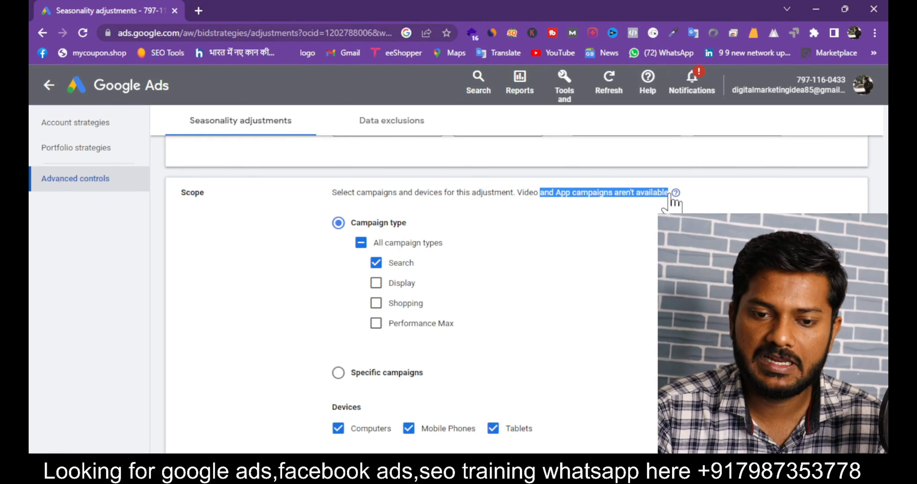
mouse_move(670, 196)
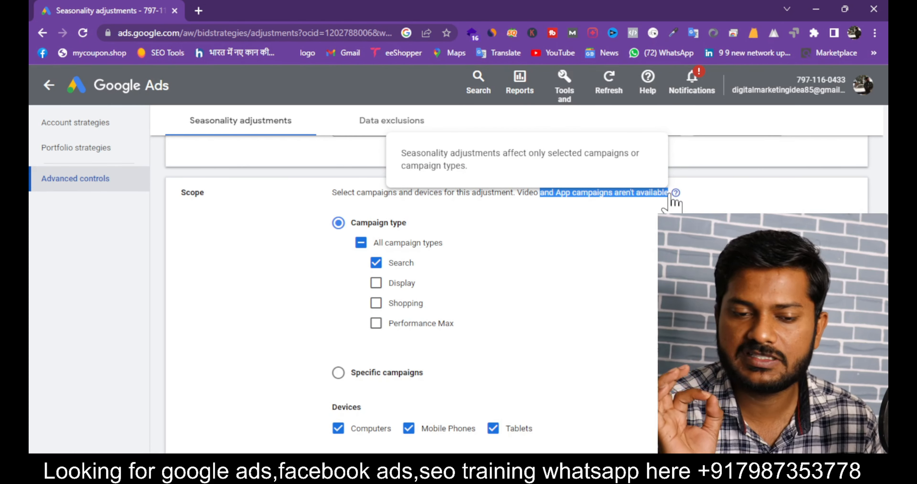
click(589, 218)
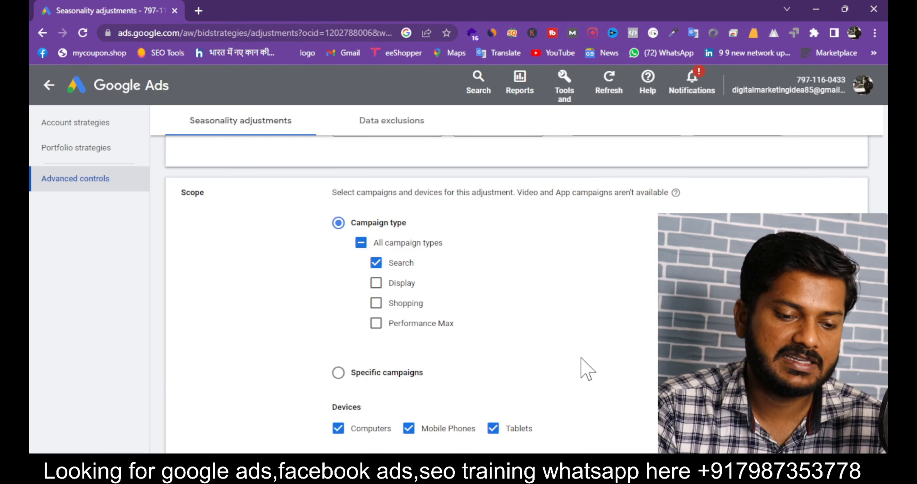
Step: Set the conversion rate adjustment to an increase of 50% and read the example estimate below it
scroll(581, 359, down, 3)
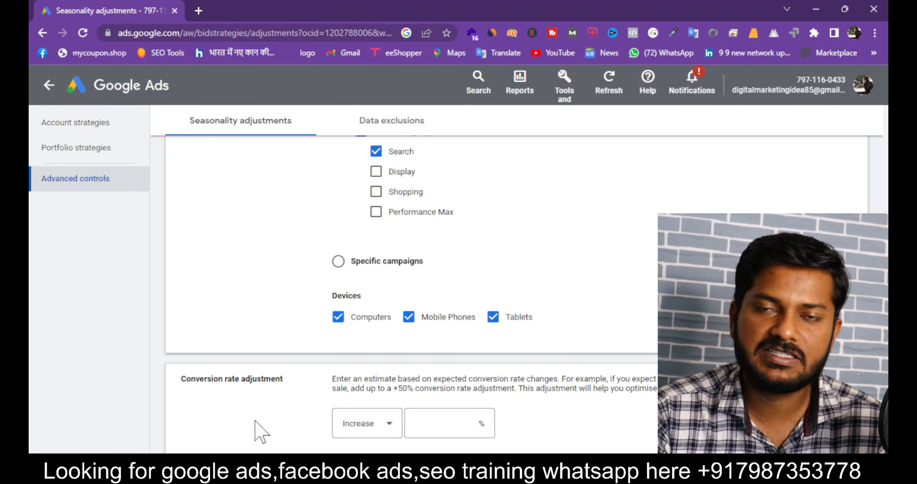
scroll(261, 432, down, 3)
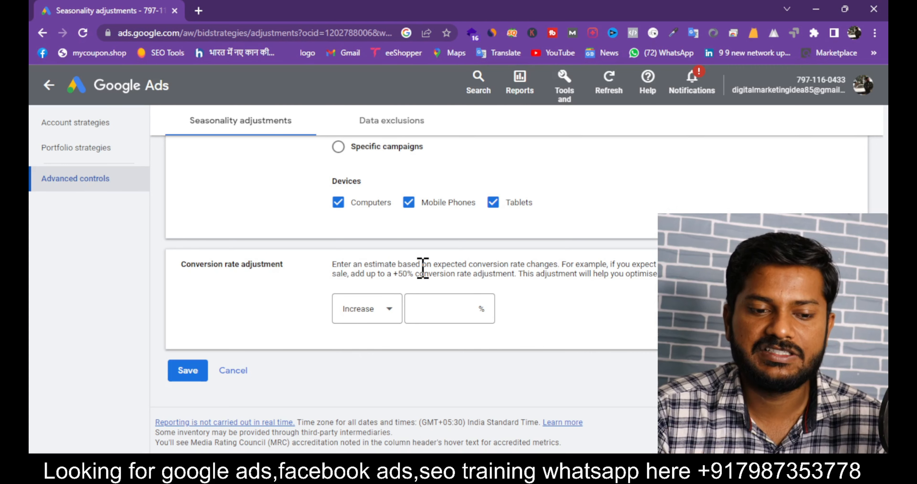
click(460, 313)
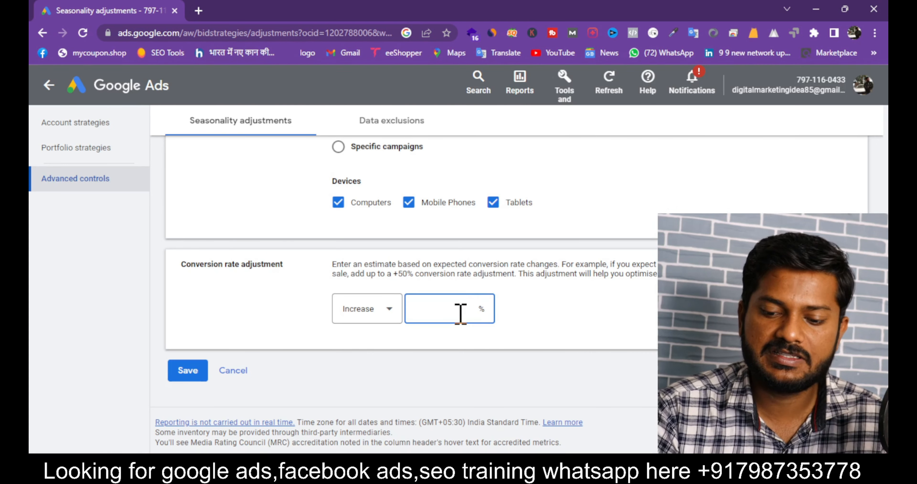
text(50)
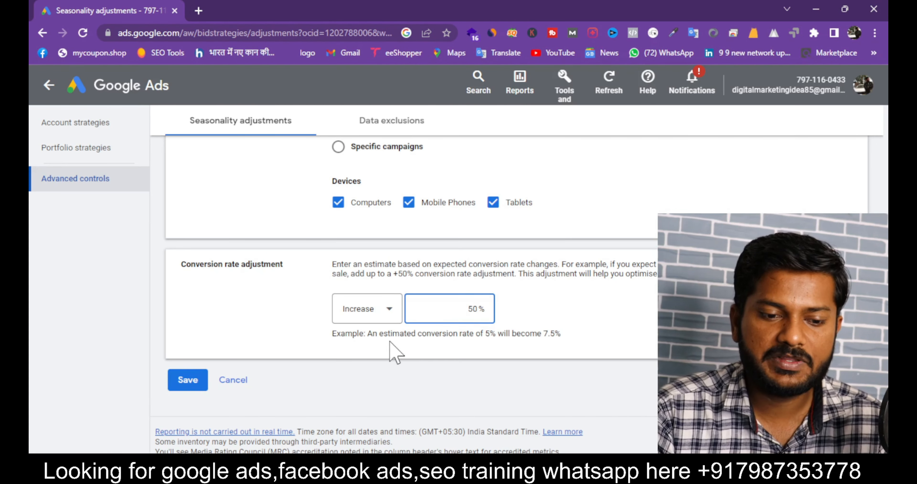
drag(372, 333, 565, 346)
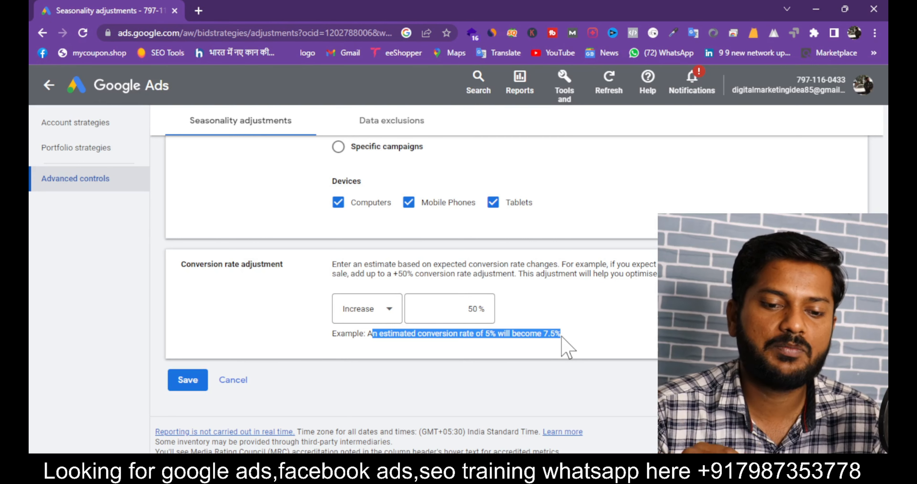
click(530, 338)
drag(484, 331, 573, 341)
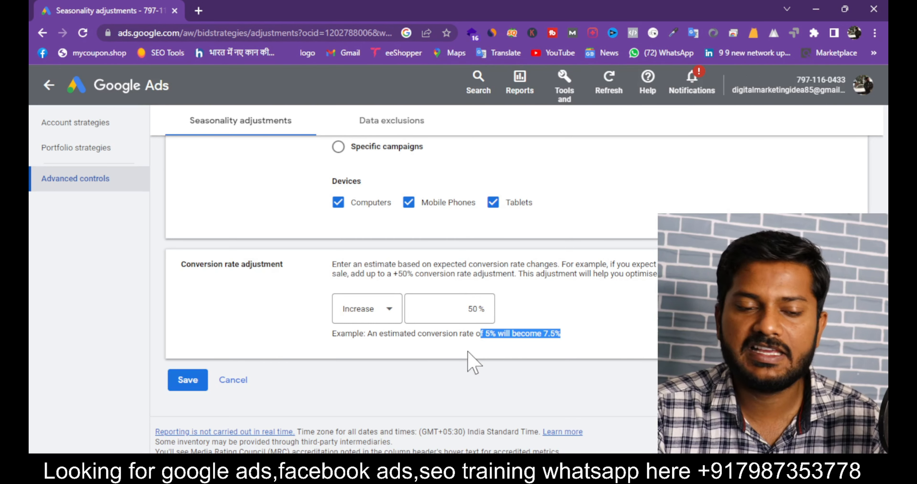
Step: Save the seasonality adjustment, check the +50% conversion rate adjustment in the confirmation summary, and create it
drag(373, 337, 610, 369)
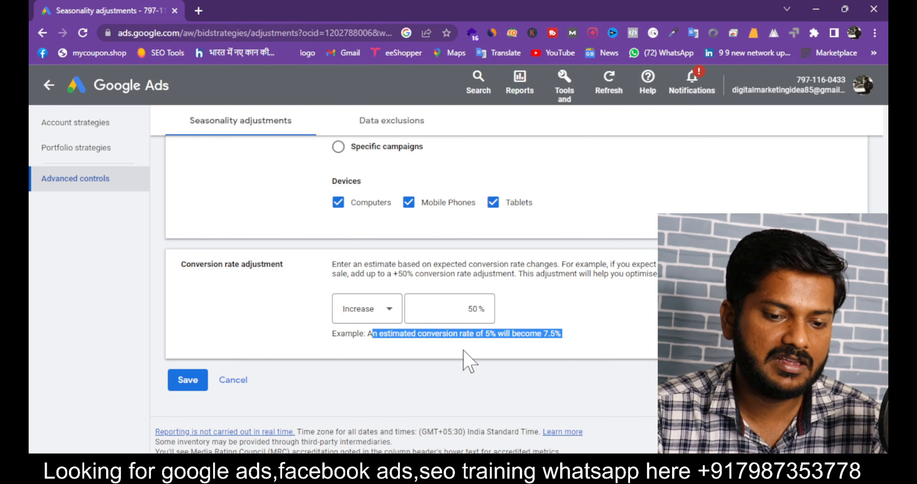
click(186, 389)
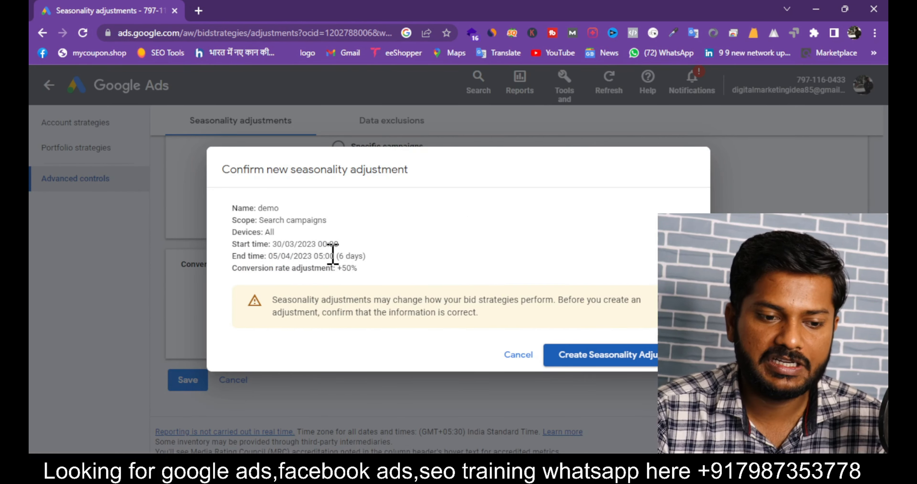
double_click(348, 268)
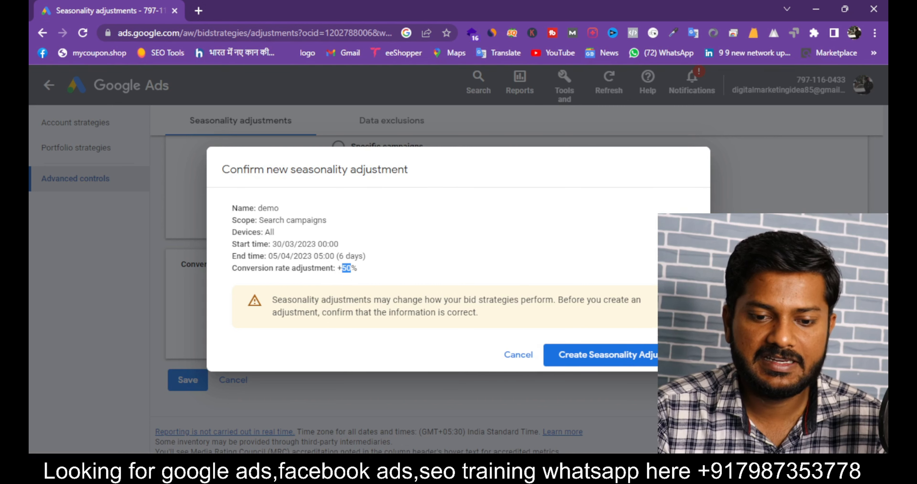
click(639, 366)
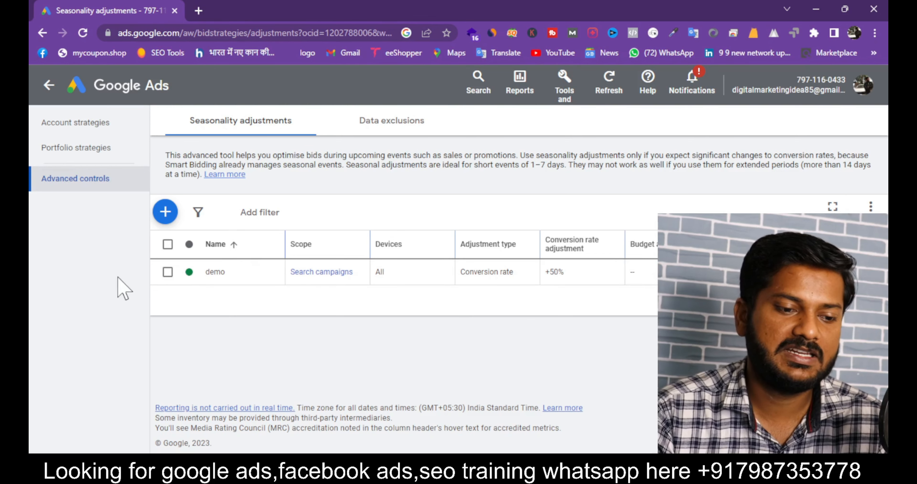
Step: Select the "demo" adjustment in the list to view its available edit and remove actions, and clear the selection
click(167, 273)
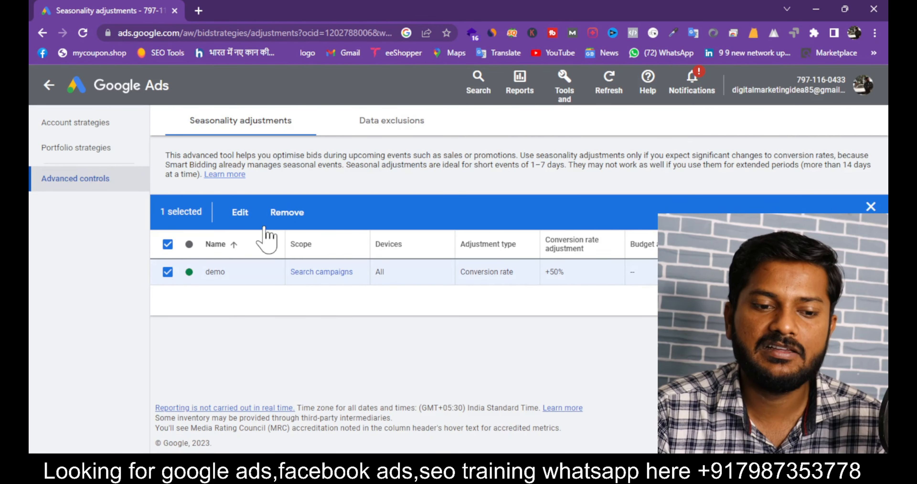
click(167, 277)
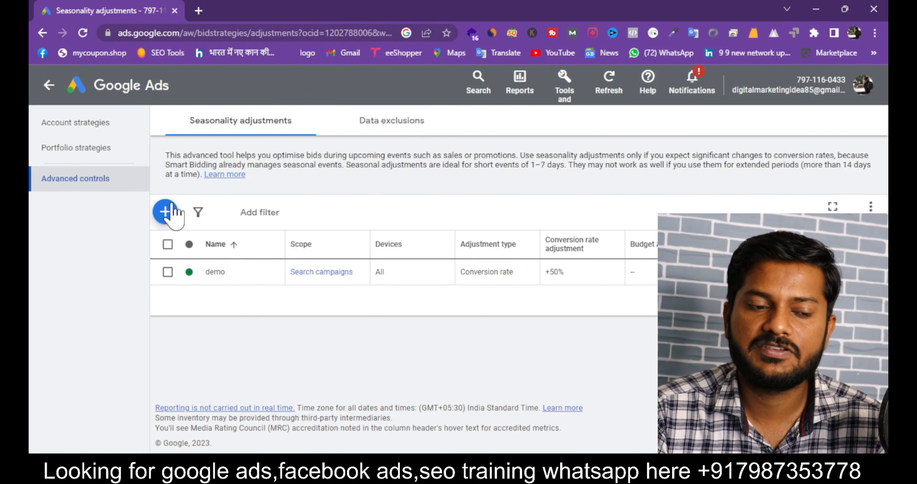